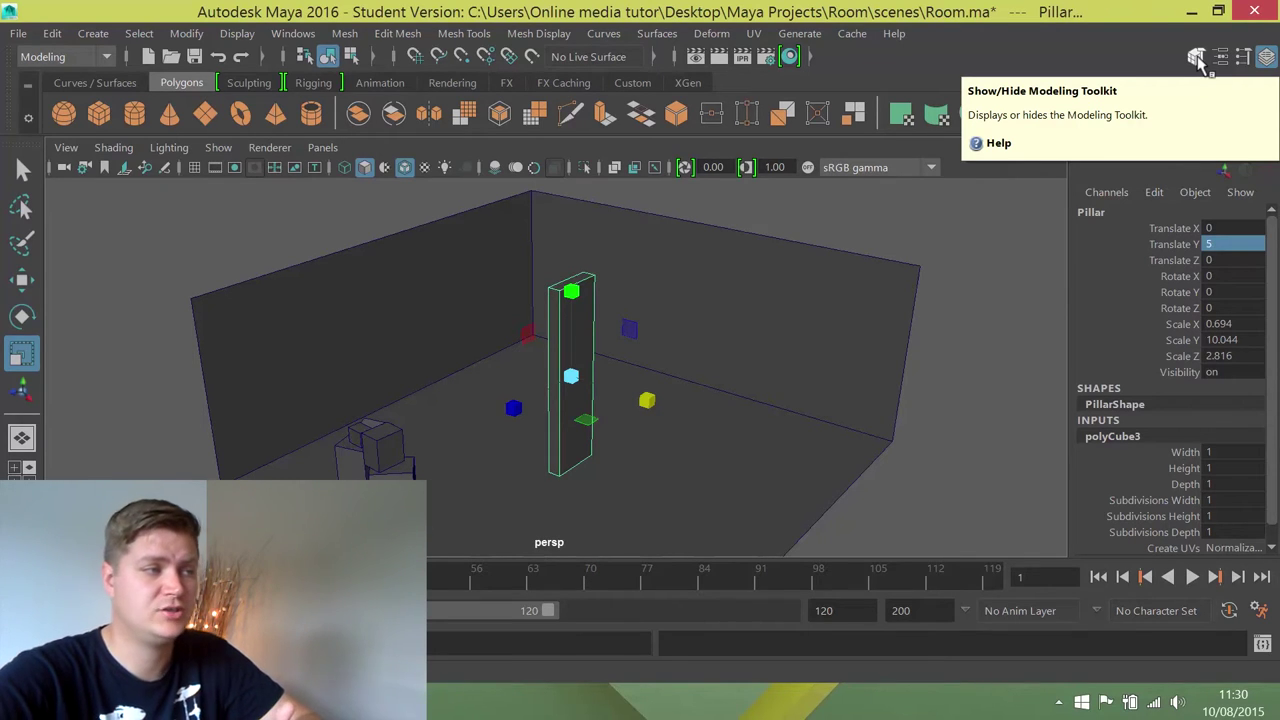
# Step: In Edge mode, select two vertical edges of the Pillar, then switch to the Select Tool
pyautogui.click(1197, 58)
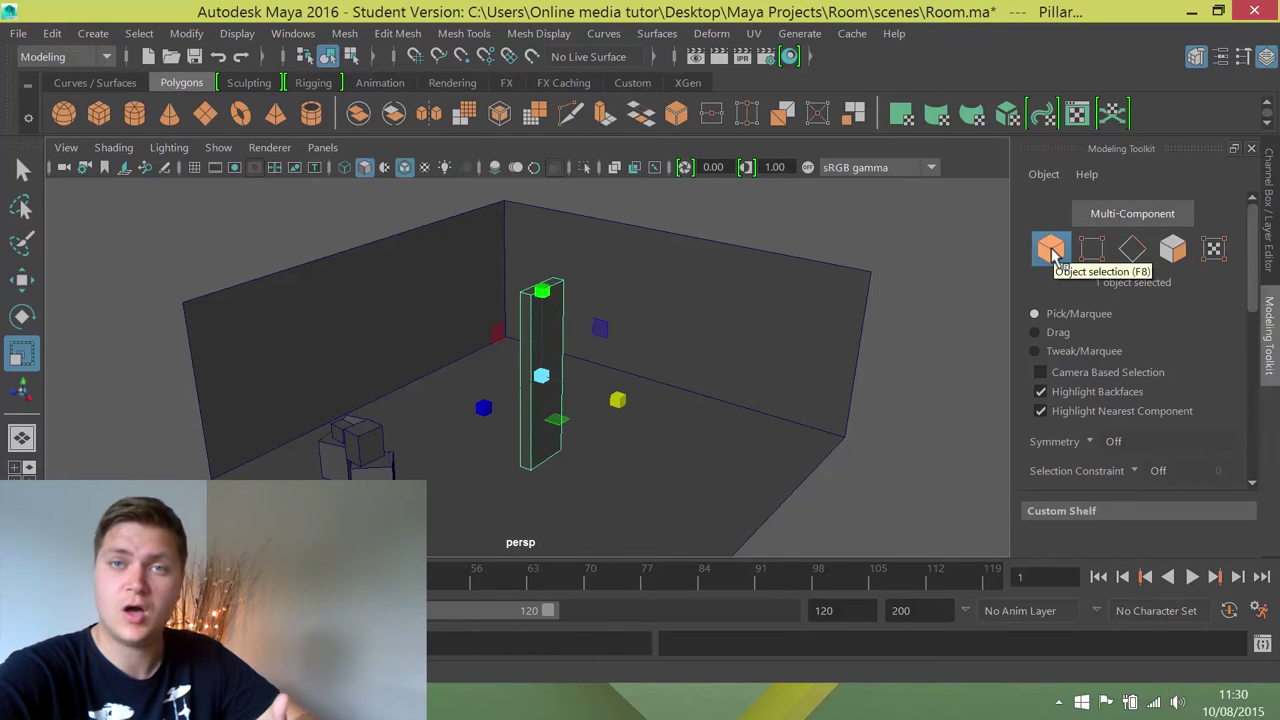
pyautogui.click(1136, 252)
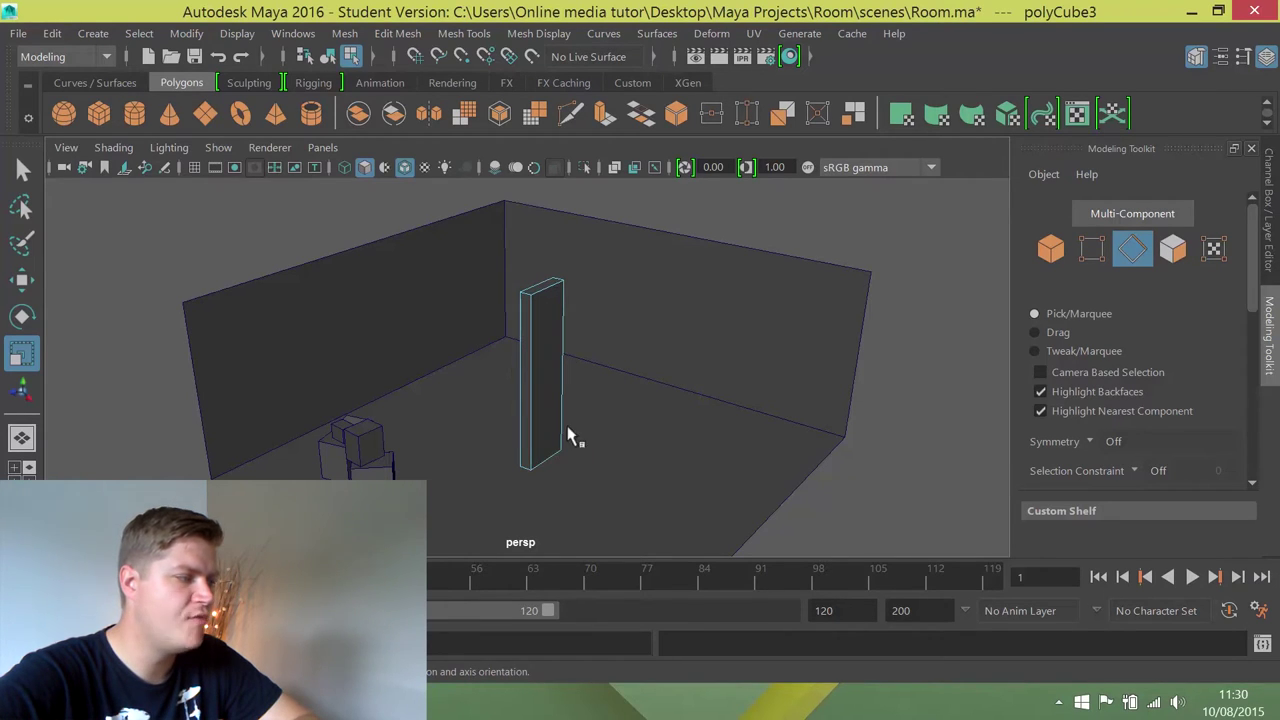
pyautogui.click(521, 379)
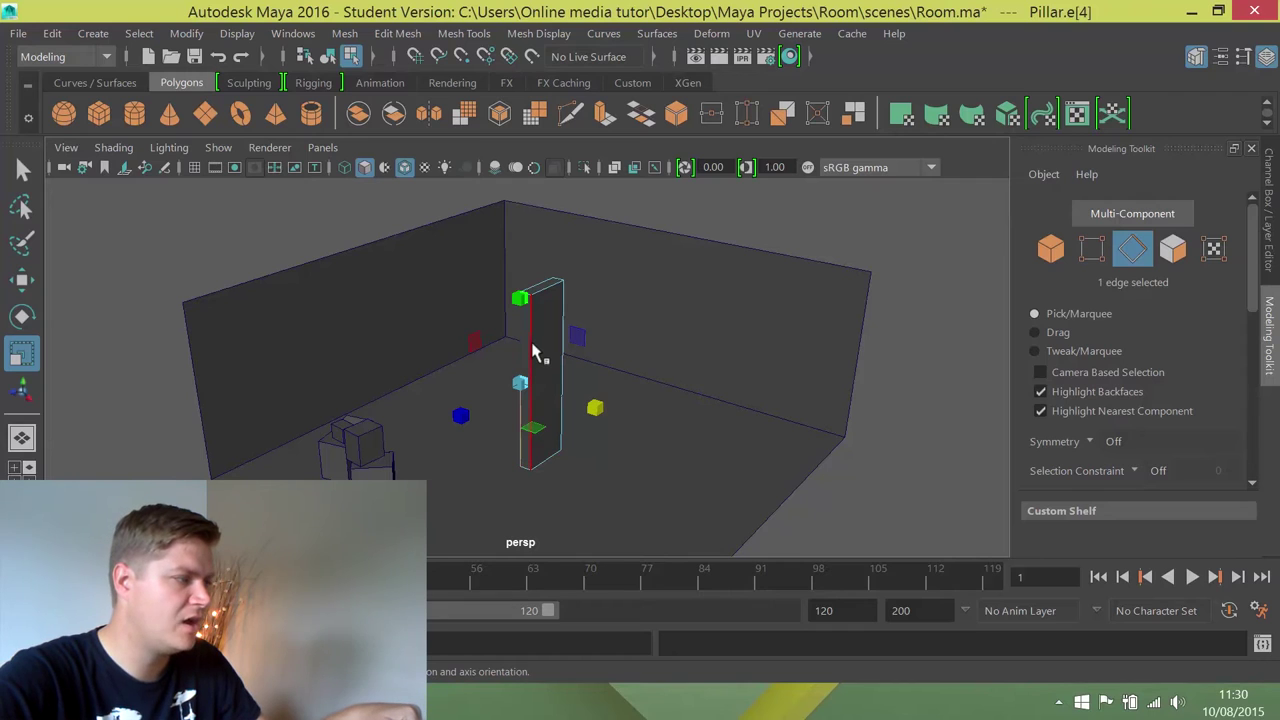
pyautogui.keyDown('shift'); pyautogui.click(531, 352); pyautogui.keyUp('shift')
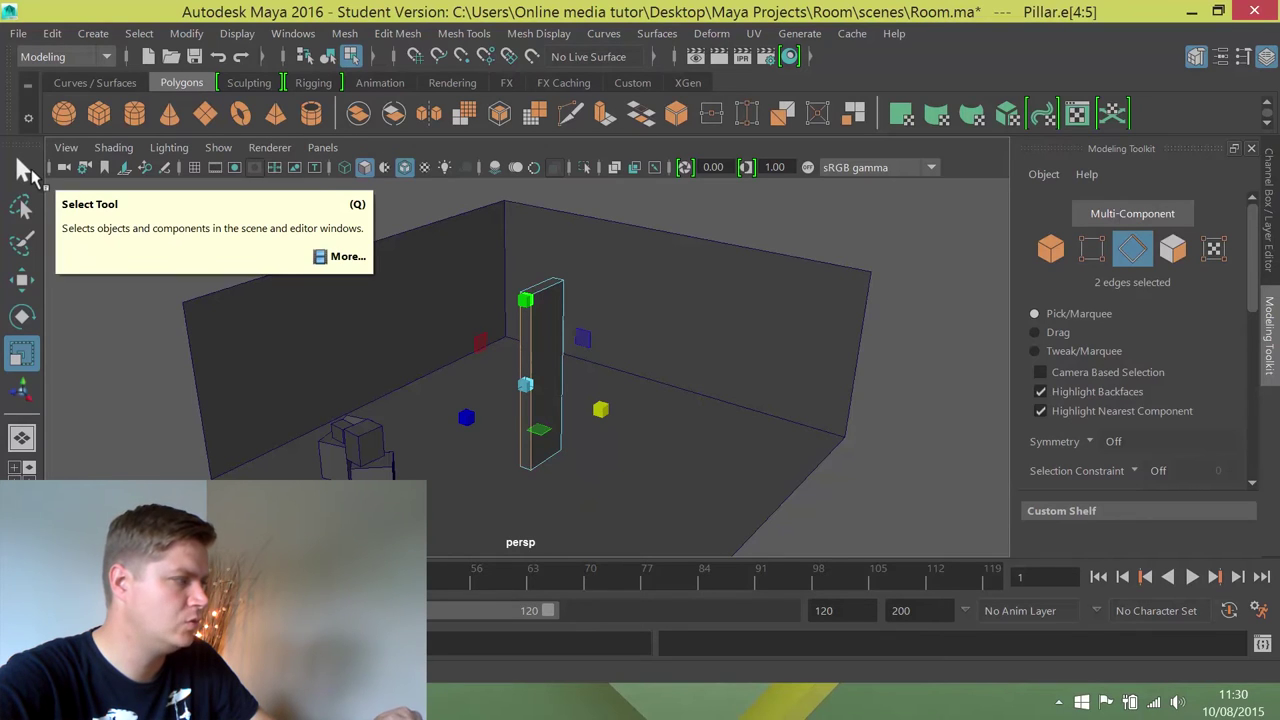
pyautogui.click(24, 170)
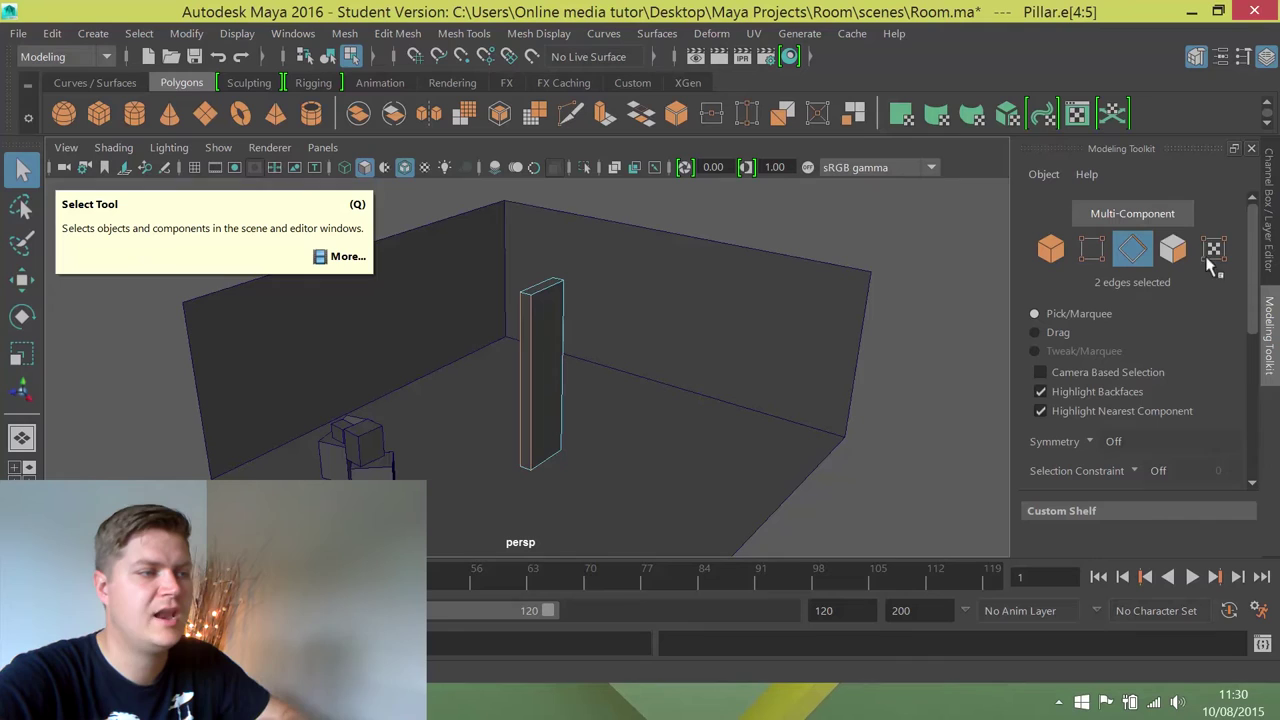
# Step: Bevel the two selected vertical edges with polyBevel1 at Fraction 0.7, then orbit to inspect
pyautogui.moveTo(1258, 235); pyautogui.dragTo(1223, 374)
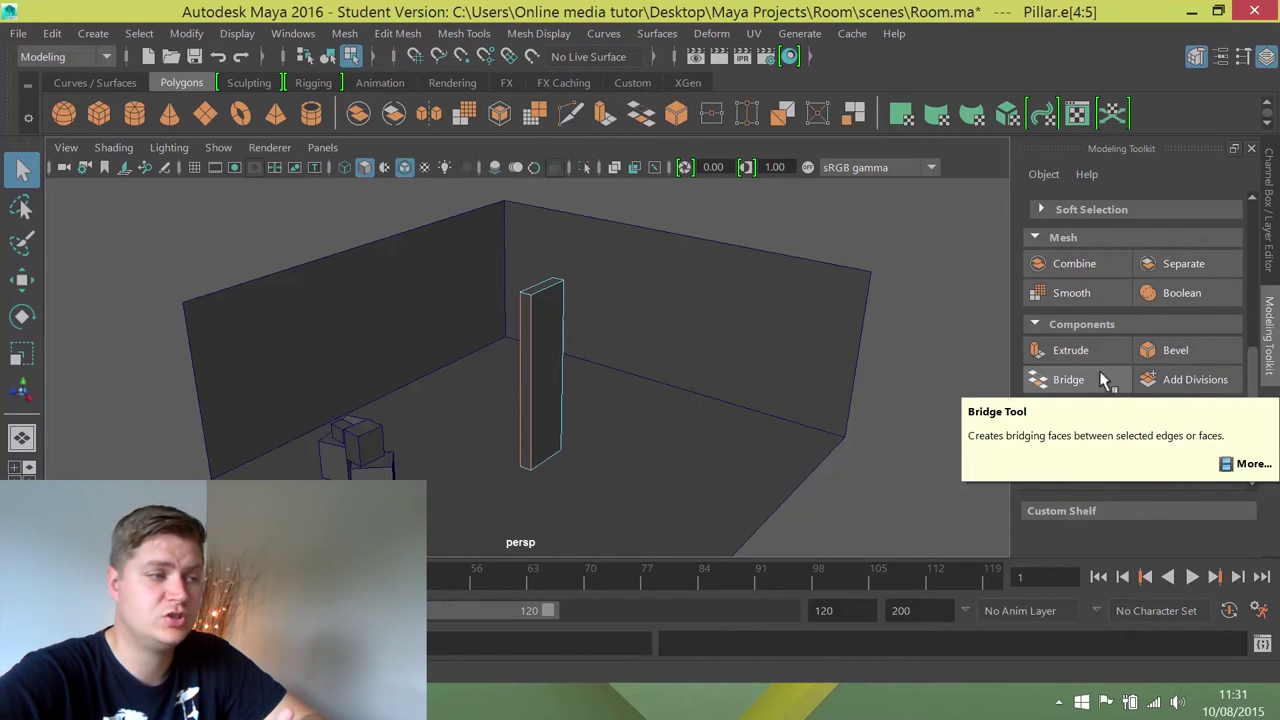
pyautogui.click(1176, 350)
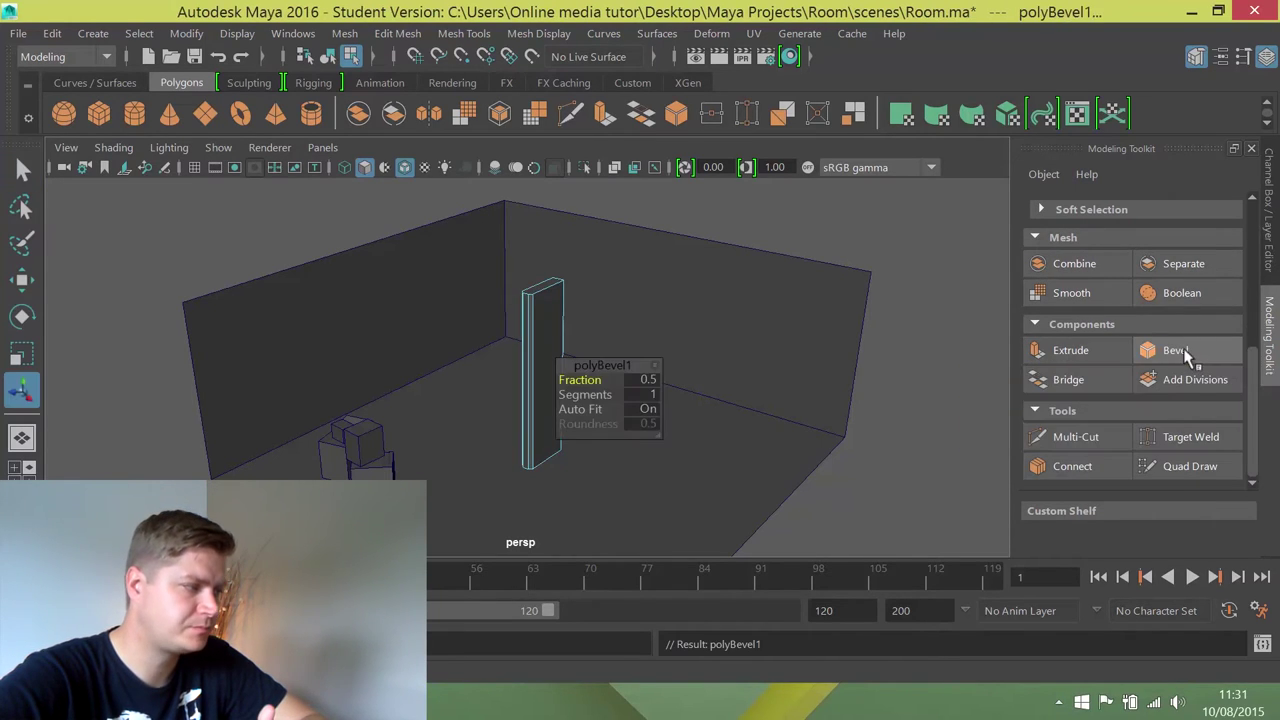
pyautogui.moveTo(614, 366); pyautogui.dragTo(721, 328)
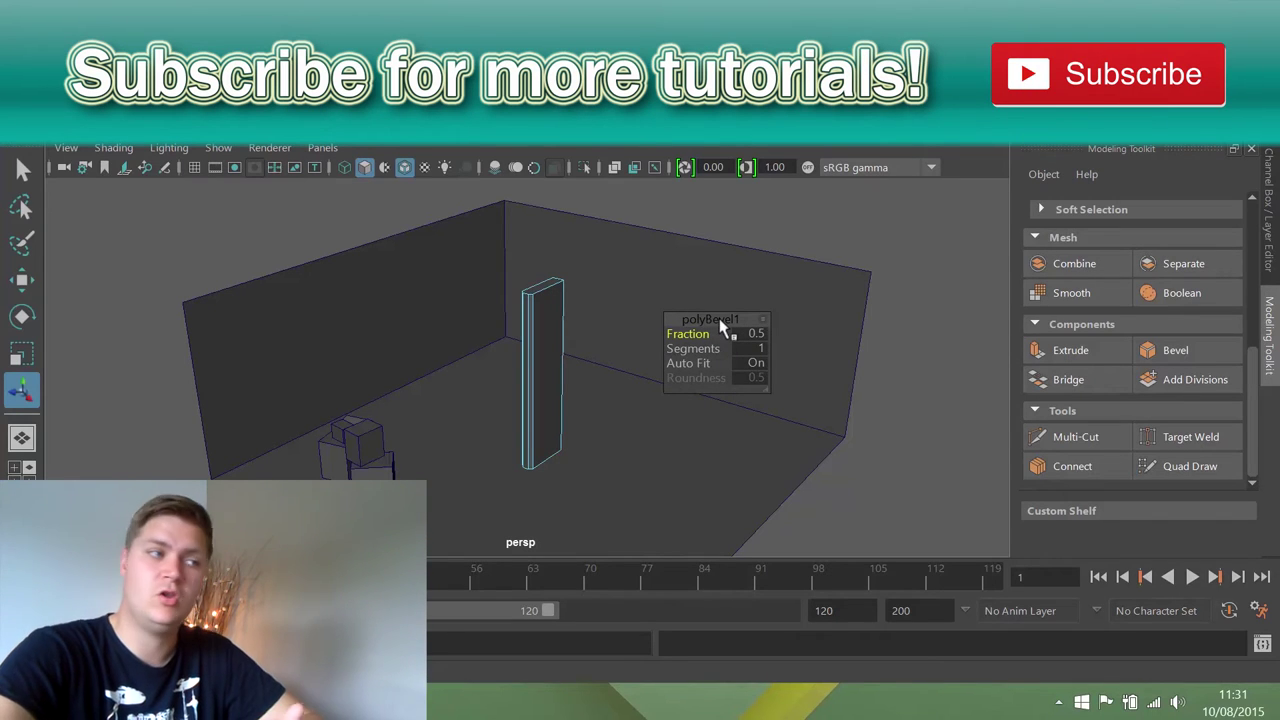
pyautogui.press('f')
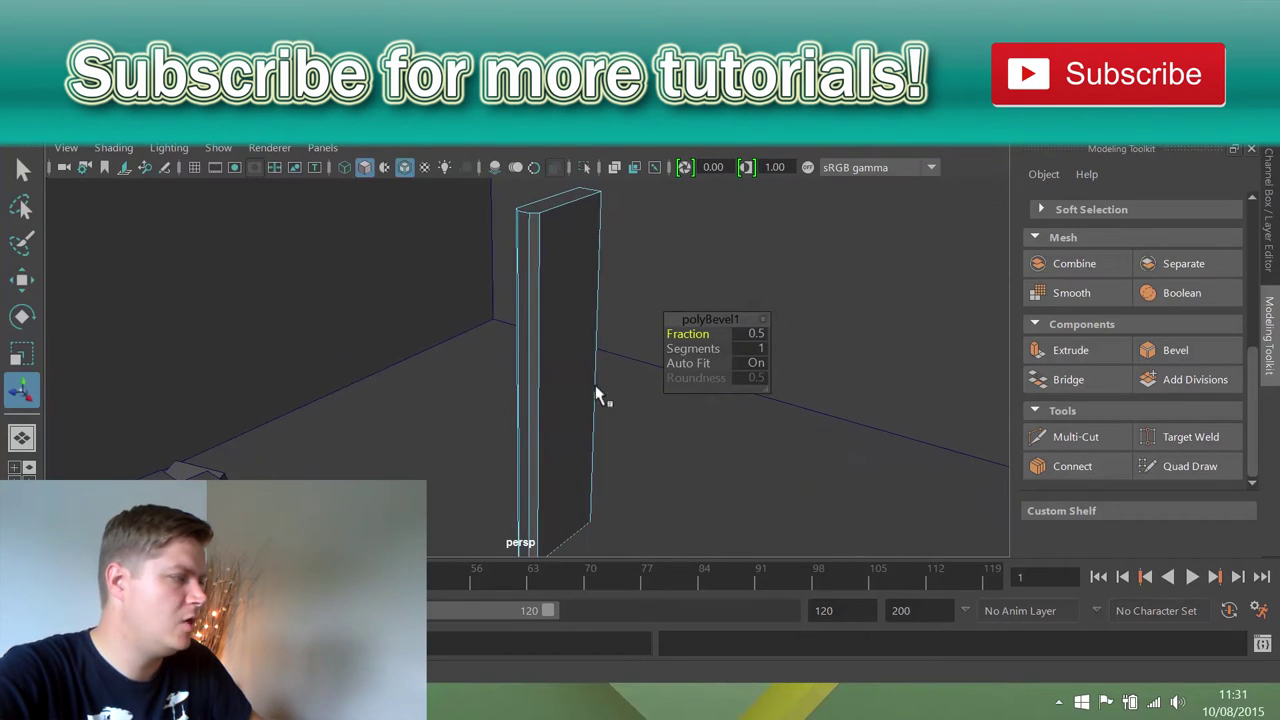
pyautogui.moveTo(597, 394)
pyautogui.keyDown('alt'); pyautogui.mouseDown()
pyautogui.moveTo(634, 389)
pyautogui.moveTo(606, 388)
pyautogui.mouseUp(); pyautogui.keyUp('alt')
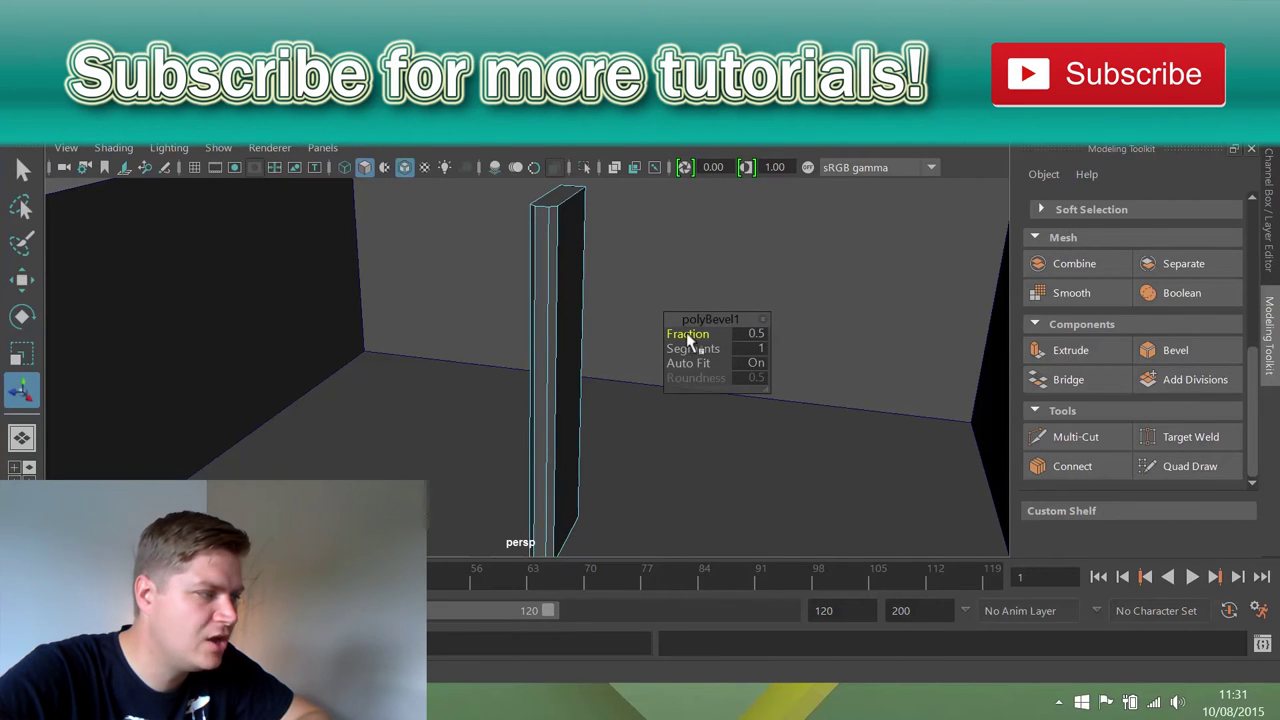
pyautogui.moveTo(687, 342); pyautogui.dragTo(688, 343, button='middle')
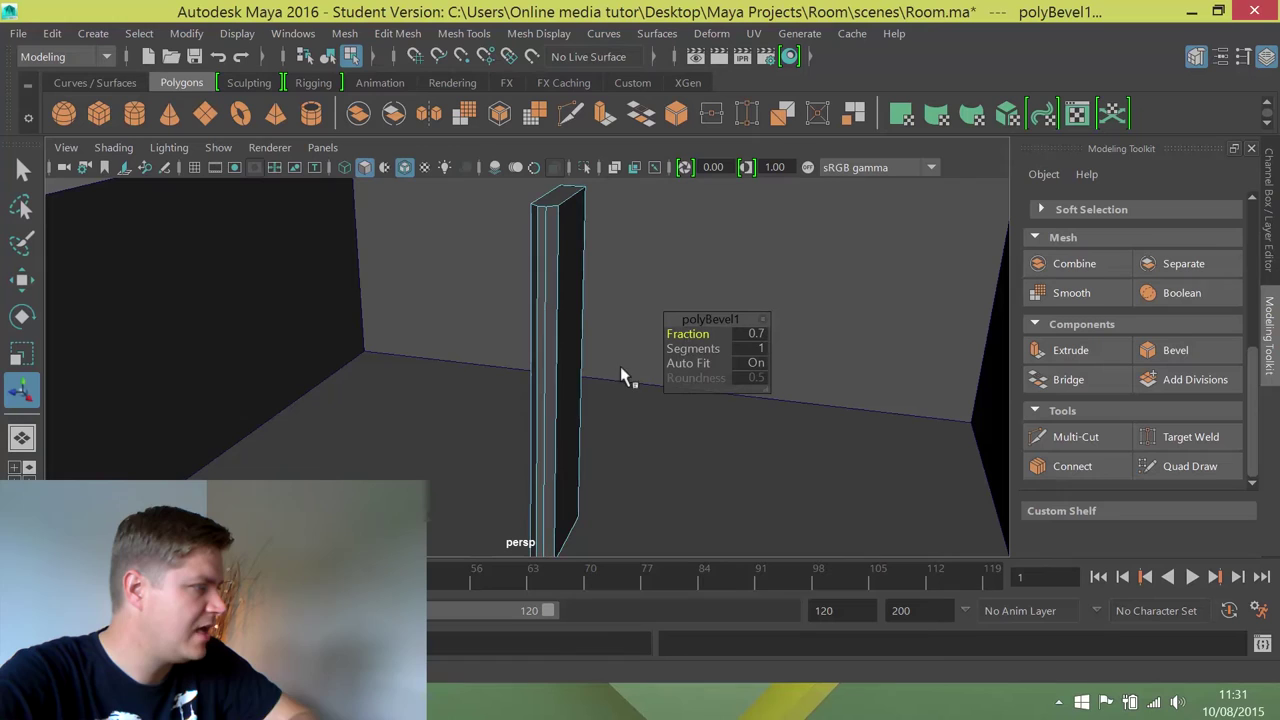
pyautogui.scroll(5, 532, 372)
pyautogui.keyDown('alt'); pyautogui.moveTo(532, 373); pyautogui.dragTo(574, 386); pyautogui.keyUp('alt')
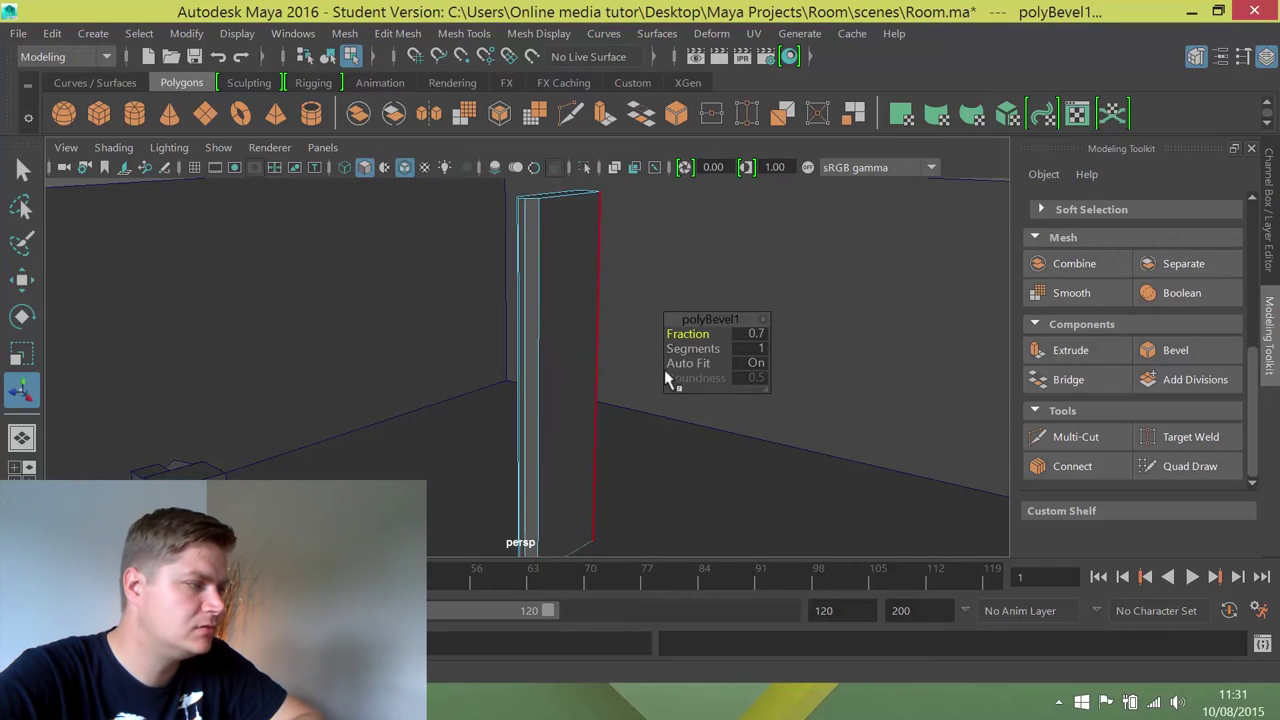
pyautogui.scroll(-3, 603, 380)
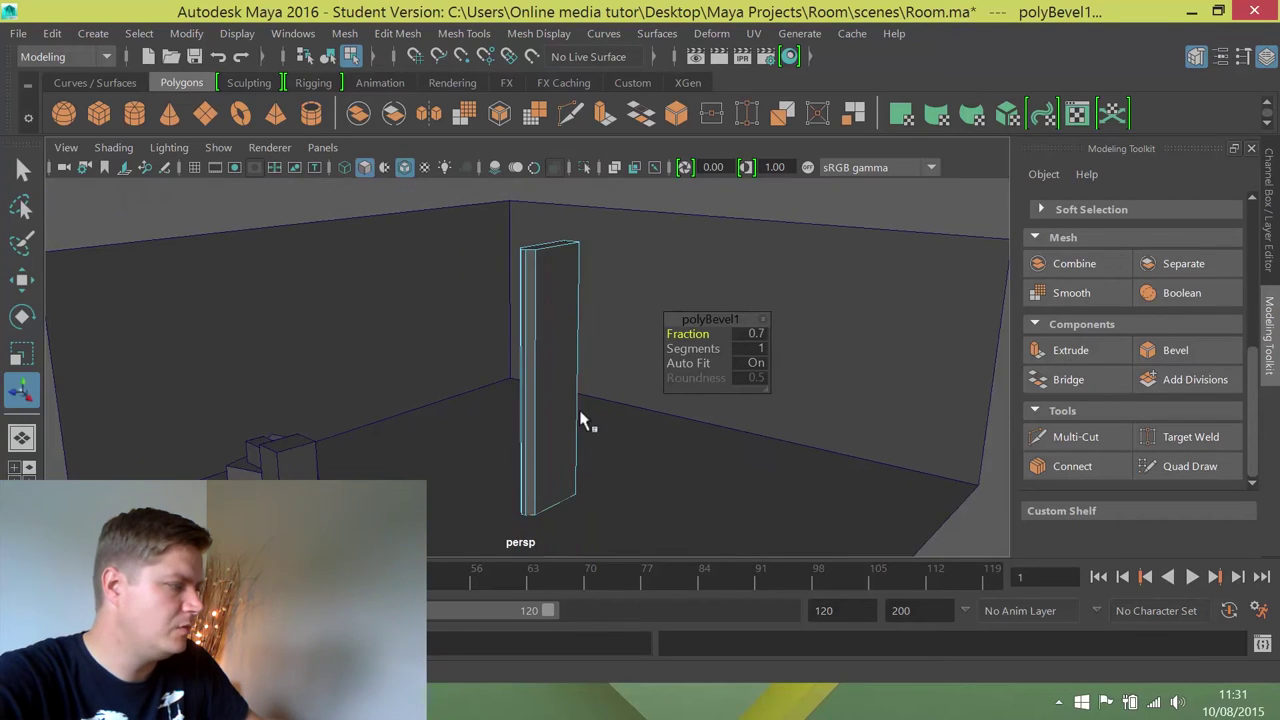
pyautogui.moveTo(554, 377)
pyautogui.keyDown('alt'); pyautogui.mouseDown()
pyautogui.moveTo(571, 289)
pyautogui.moveTo(537, 365)
pyautogui.moveTo(663, 391)
pyautogui.moveTo(574, 346)
pyautogui.moveTo(634, 366)
pyautogui.moveTo(503, 352)
pyautogui.moveTo(569, 343)
pyautogui.moveTo(567, 380)
pyautogui.mouseUp(); pyautogui.keyUp('alt')
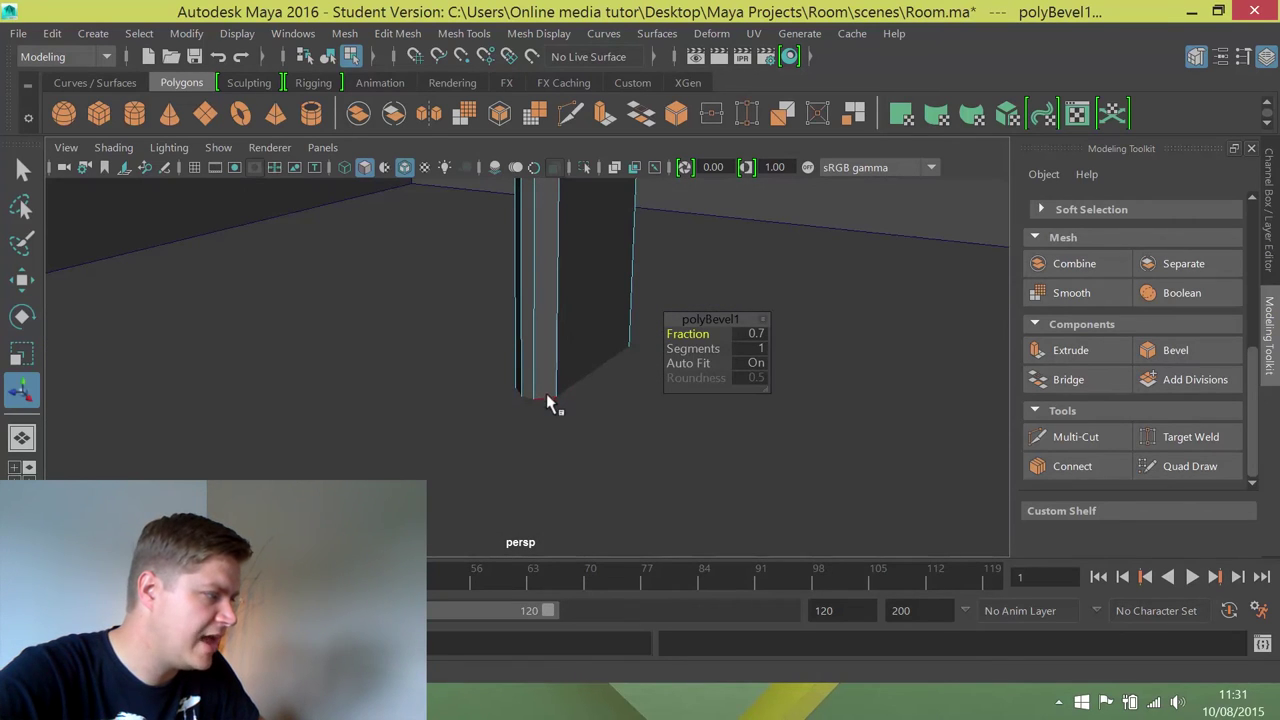
# Step: Select two bottom edges of the pillar and switch to wireframe display
pyautogui.click(546, 402)
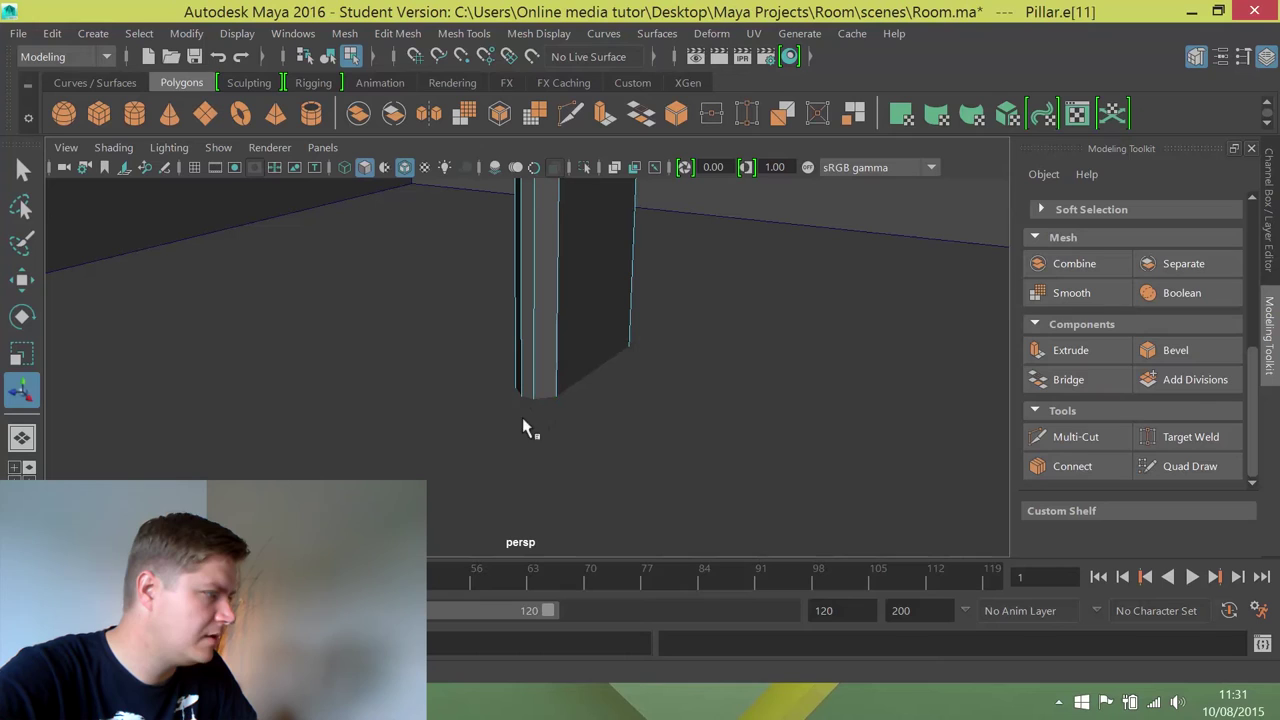
pyautogui.click(528, 402)
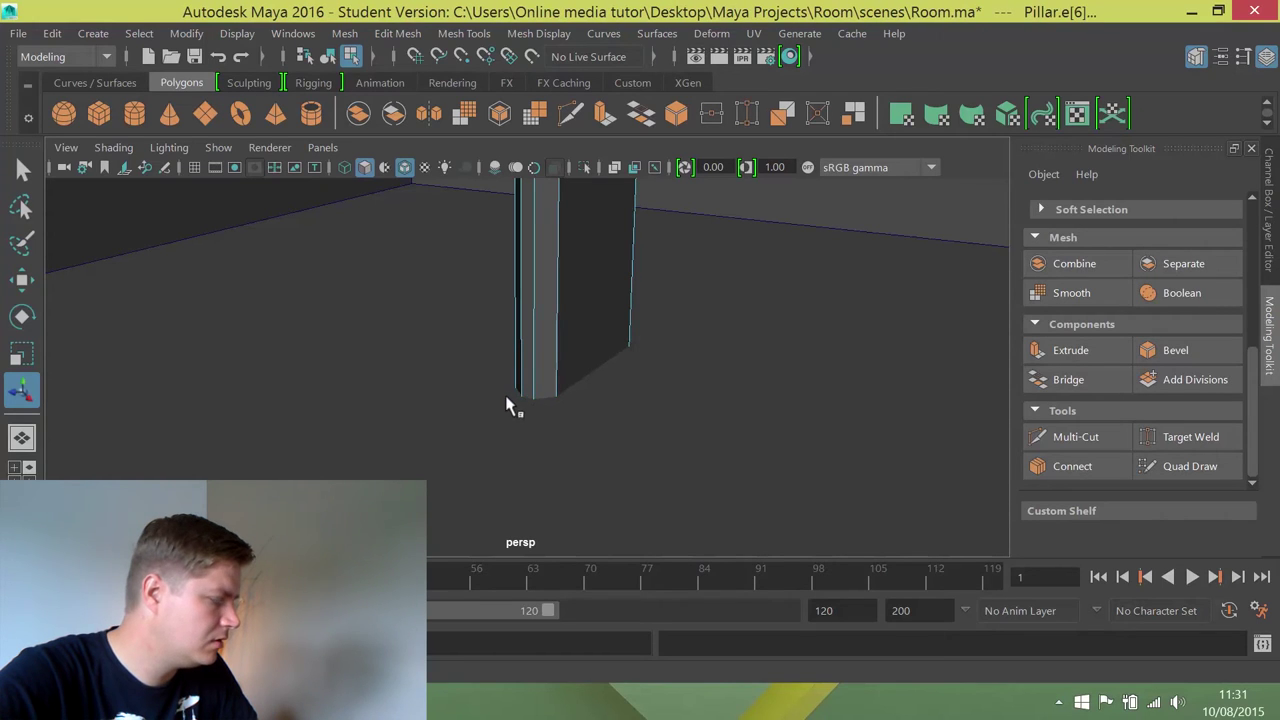
pyautogui.keyDown('alt'); pyautogui.moveTo(505, 397); pyautogui.dragTo(537, 399); pyautogui.keyUp('alt')
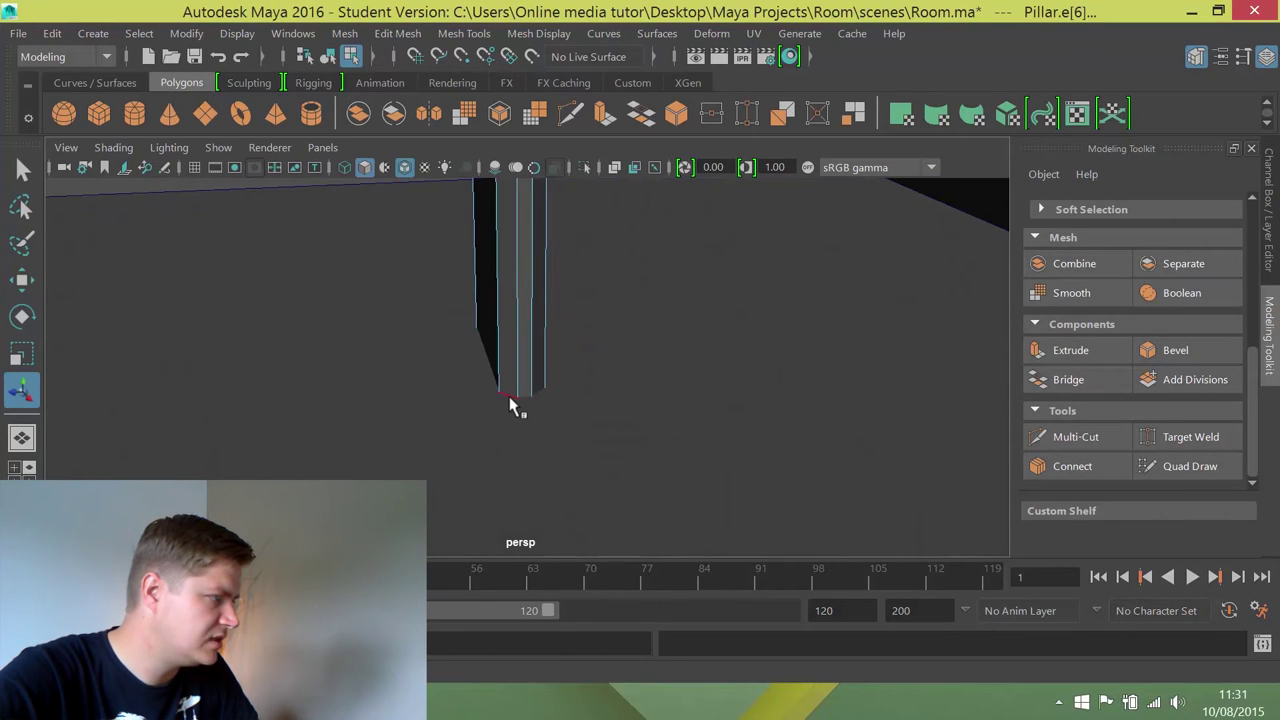
pyautogui.keyDown('shift'); pyautogui.click(510, 402); pyautogui.keyUp('shift')
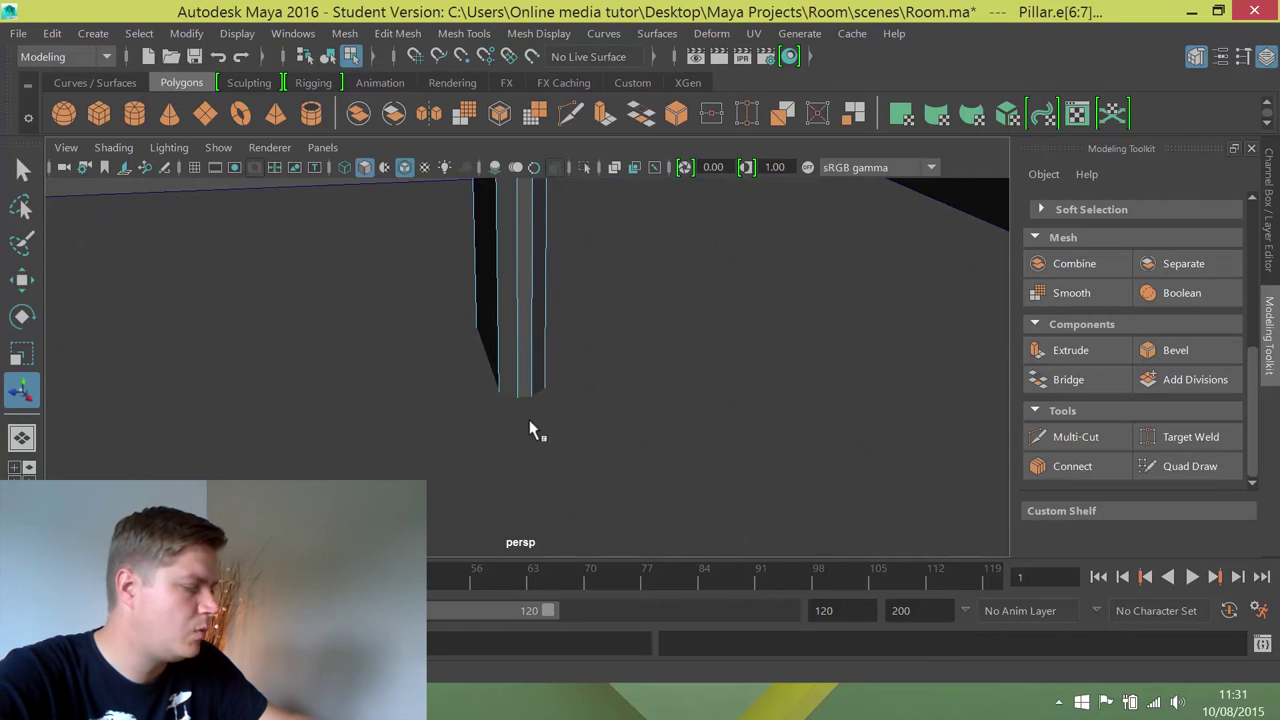
pyautogui.press('4')
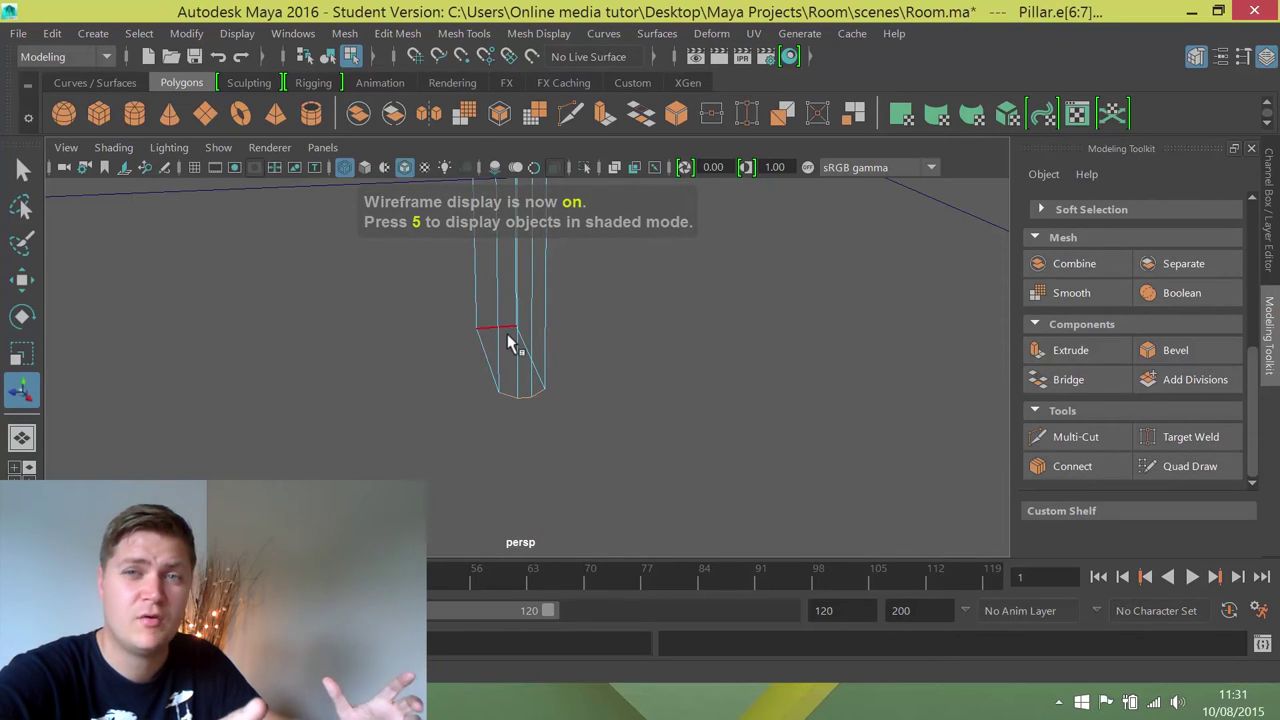
# Step: Move the selected bottom edges along Z so the pillar's base slopes and it leans
pyautogui.keyDown('alt'); pyautogui.moveTo(636, 358); pyautogui.dragTo(286, 429); pyautogui.keyUp('alt')
pyautogui.keyDown('alt'); pyautogui.moveTo(445, 422); pyautogui.dragTo(277, 423, button='right'); pyautogui.keyUp('alt')
pyautogui.keyDown('alt'); pyautogui.moveTo(391, 403); pyautogui.dragTo(340, 430); pyautogui.keyUp('alt')
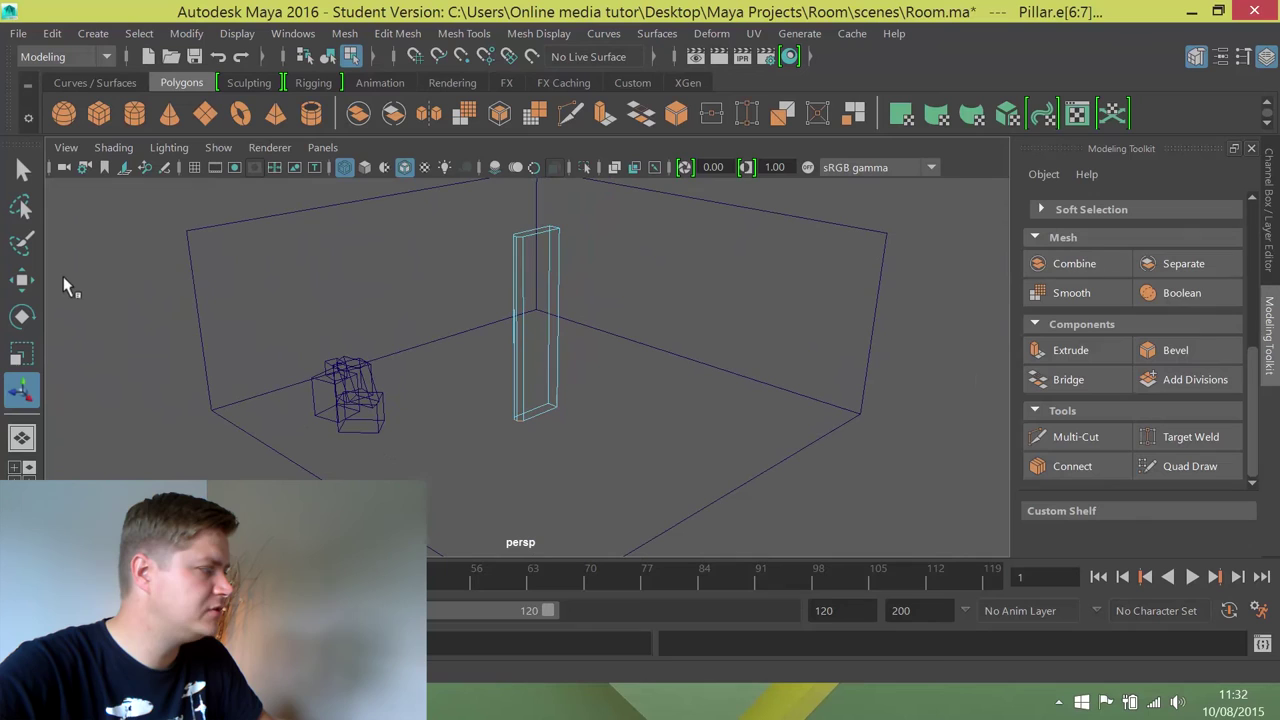
pyautogui.press('w')
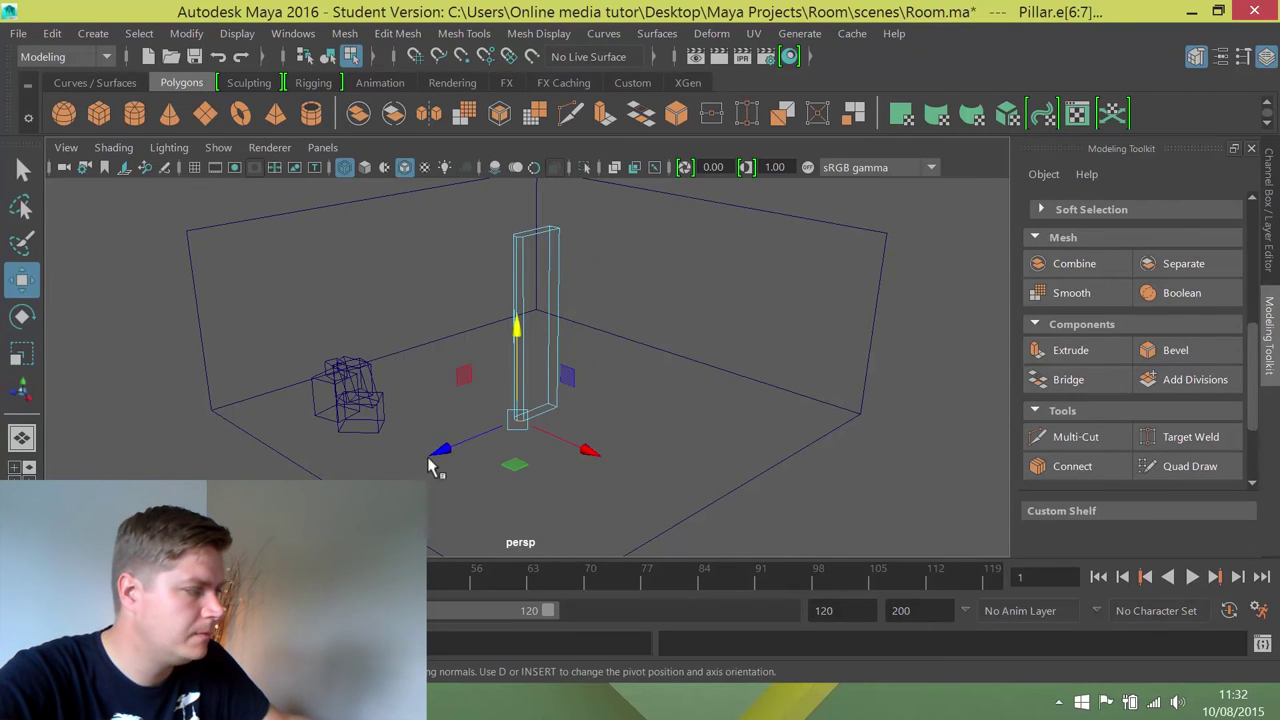
pyautogui.moveTo(437, 460); pyautogui.dragTo(456, 450)
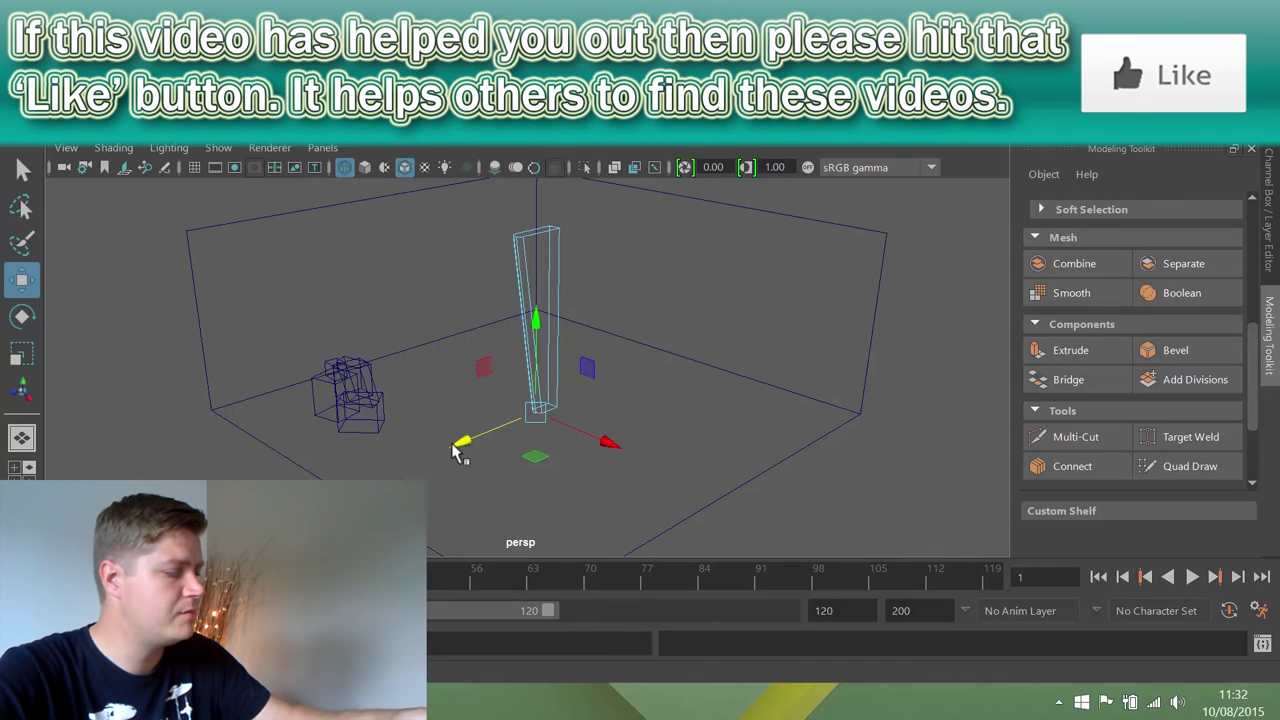
# Step: Restore shaded display, switch to Object mode, and move the pillar against the back wall
pyautogui.press('5')
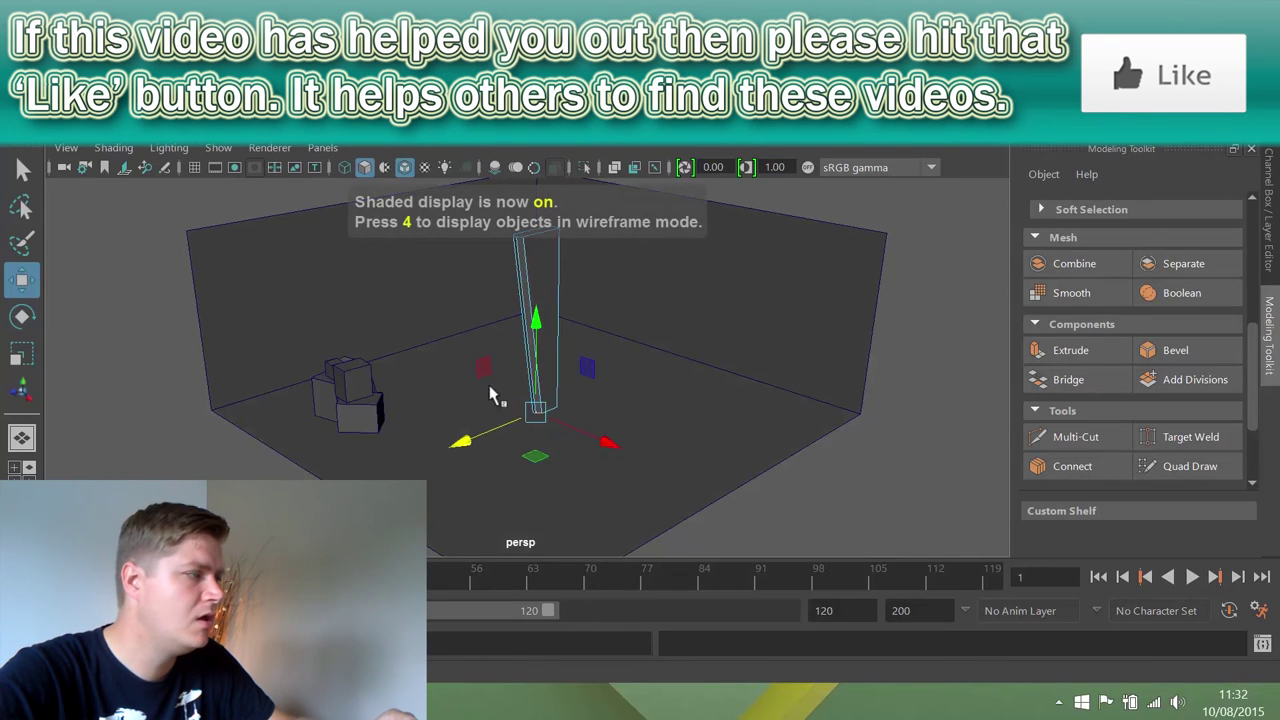
pyautogui.scroll(5, 1063, 410)
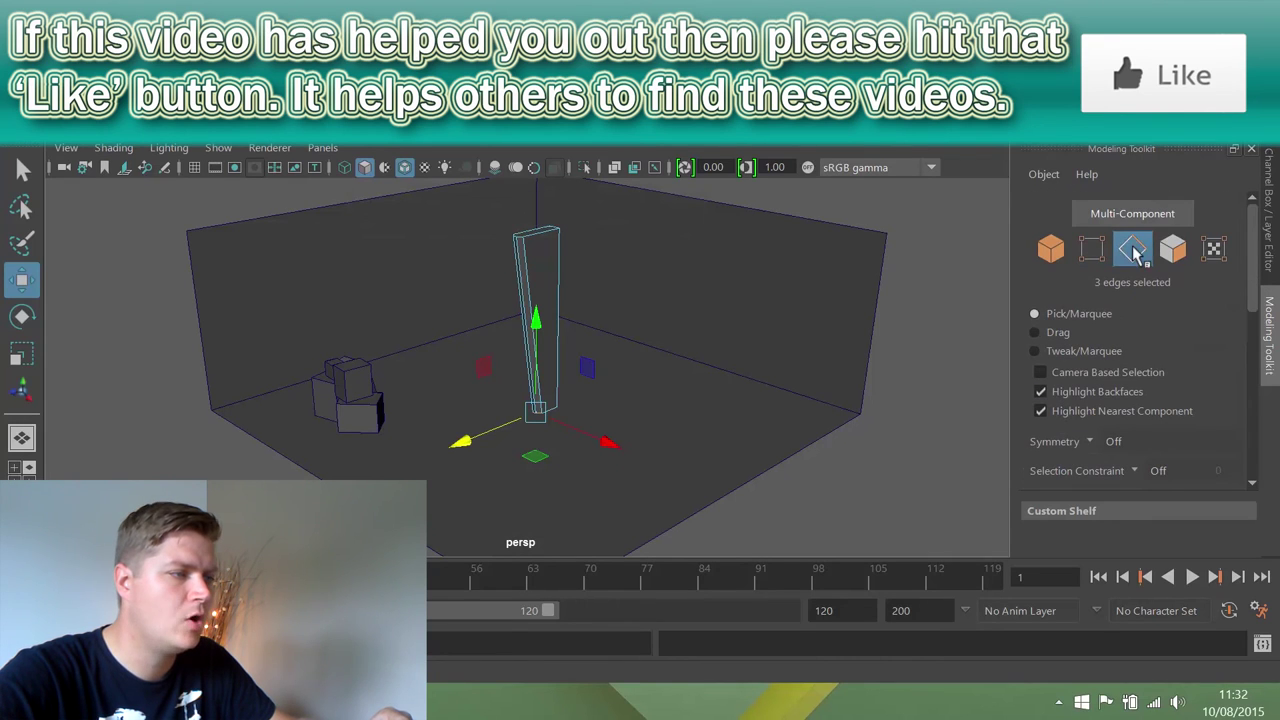
pyautogui.click(1046, 254)
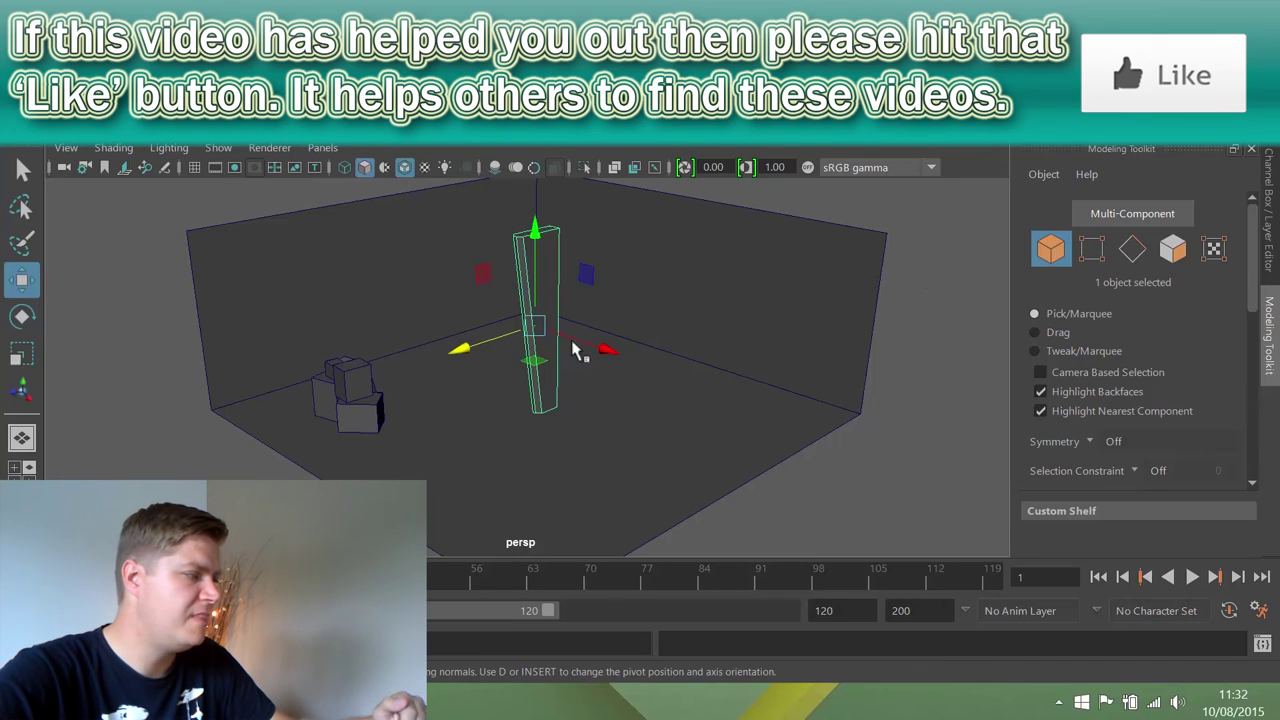
pyautogui.moveTo(466, 352); pyautogui.dragTo(620, 318)
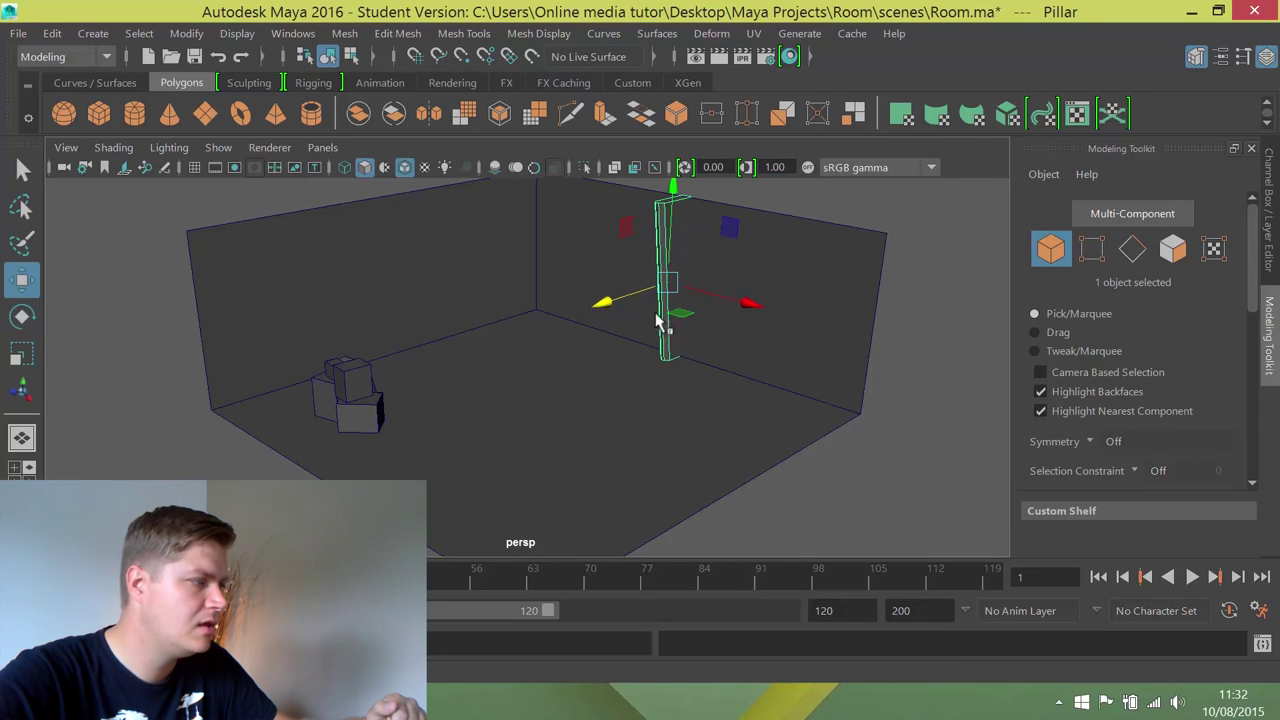
pyautogui.moveTo(757, 313); pyautogui.dragTo(609, 287)
pyautogui.moveTo(529, 320)
pyautogui.keyDown('alt'); pyautogui.mouseDown()
pyautogui.moveTo(603, 323)
pyautogui.moveTo(557, 327)
pyautogui.moveTo(523, 309)
pyautogui.mouseUp(); pyautogui.keyUp('alt')
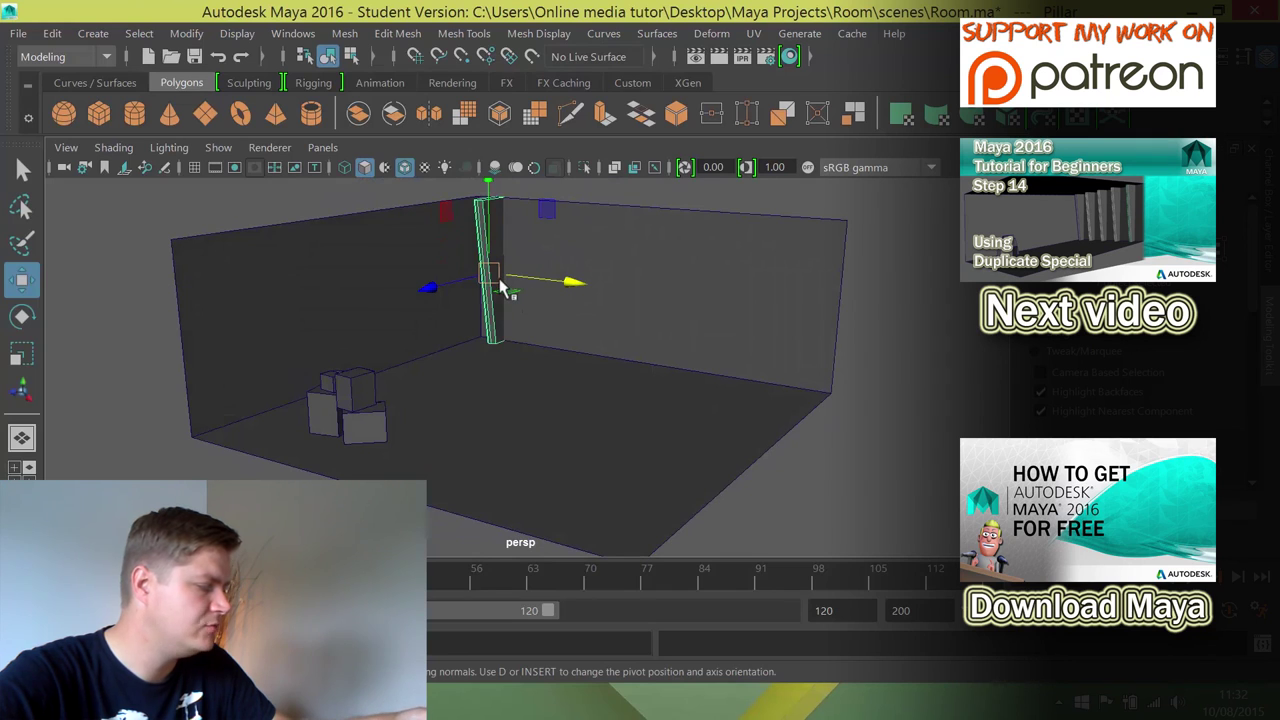
pyautogui.press('e')
pyautogui.press('r')
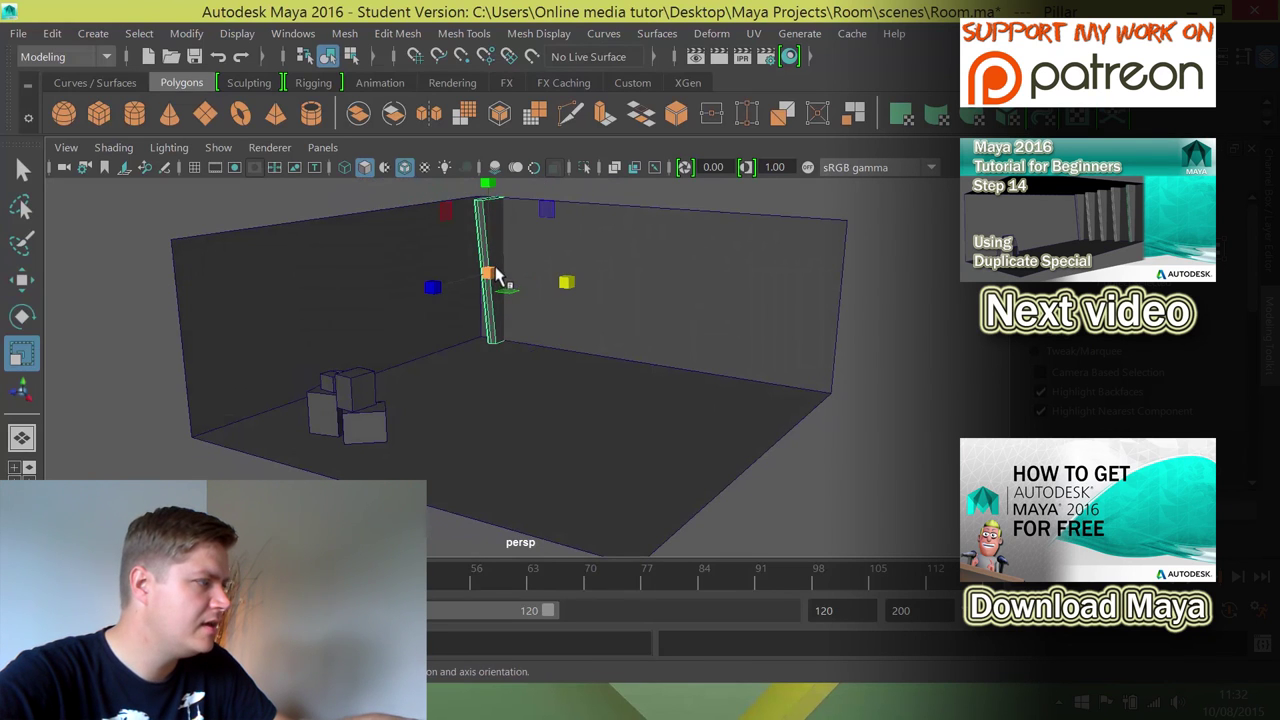
pyautogui.keyDown('alt'); pyautogui.moveTo(491, 277); pyautogui.dragTo(491, 195); pyautogui.keyUp('alt')
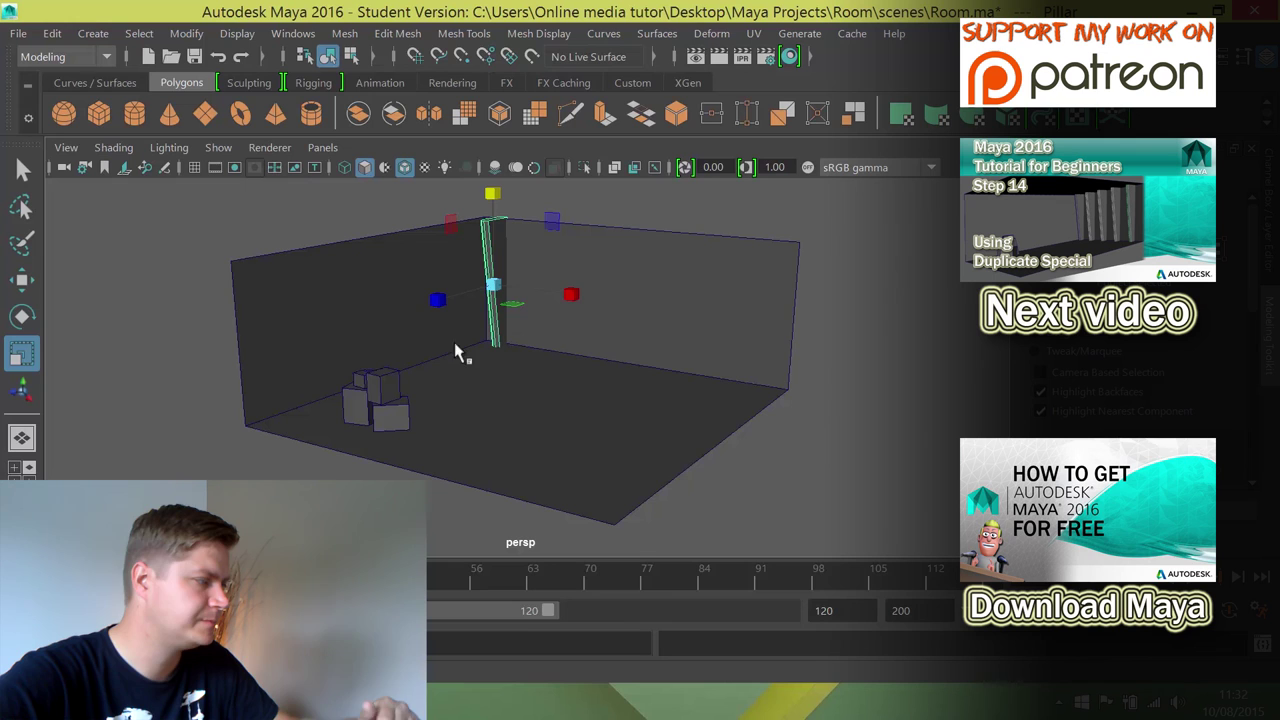
pyautogui.keyDown('alt'); pyautogui.moveTo(686, 400); pyautogui.dragTo(626, 377); pyautogui.keyUp('alt')
pyautogui.keyDown('alt'); pyautogui.moveTo(626, 381); pyautogui.dragTo(700, 379, button='right'); pyautogui.keyUp('alt')
pyautogui.click(487, 332)
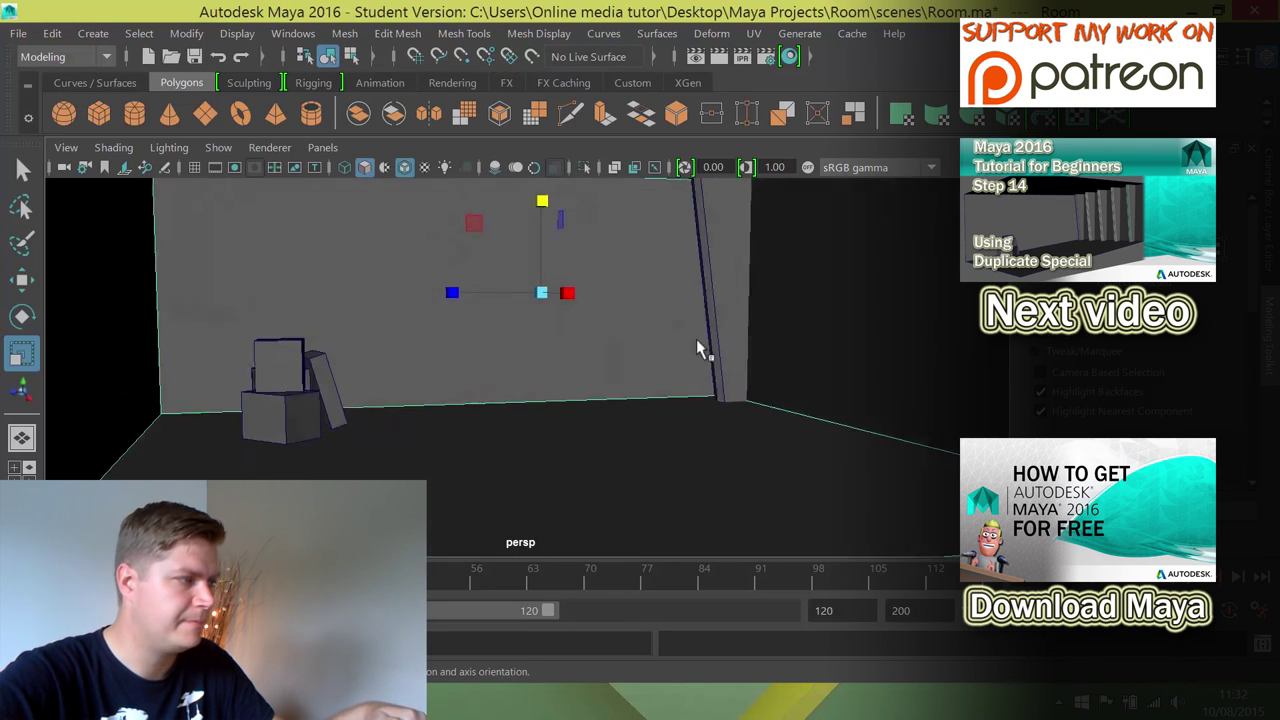
pyautogui.keyDown('alt'); pyautogui.moveTo(730, 347); pyautogui.dragTo(686, 280); pyautogui.keyUp('alt')
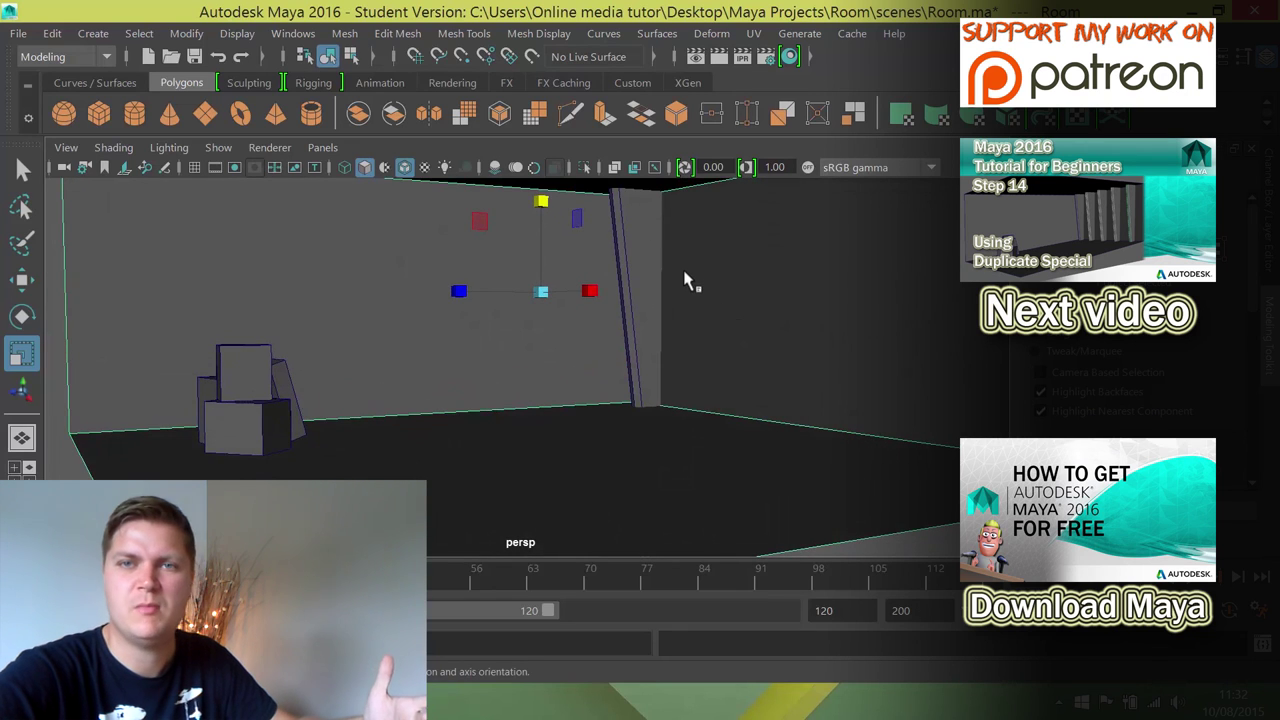